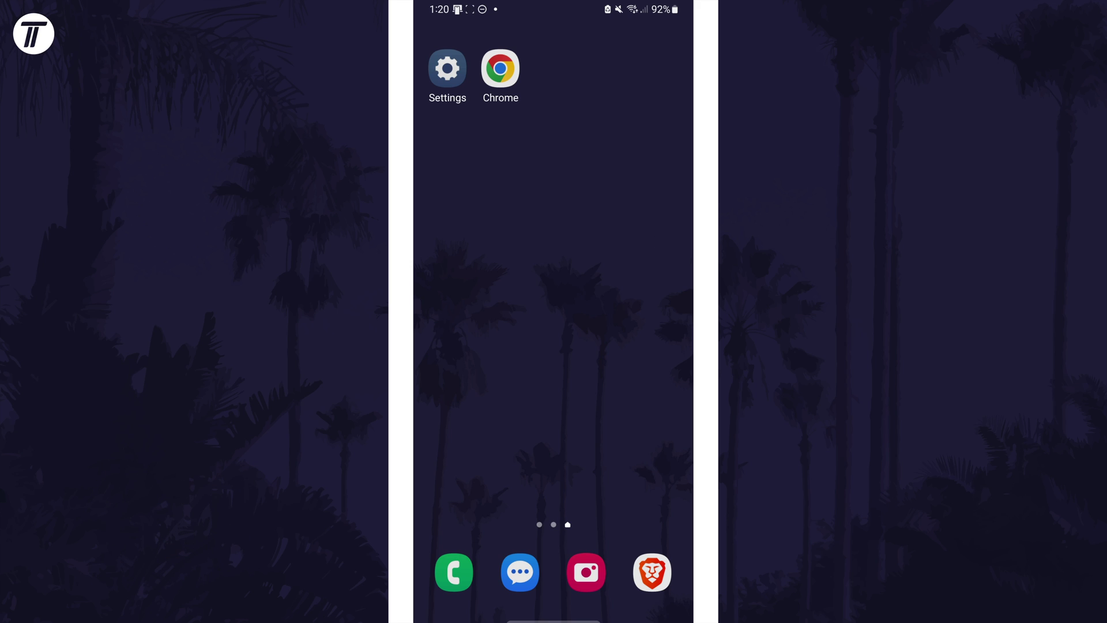
# Search Settings for 'date and time' and open the top Date and time result
pyautogui.click(447, 68)
pyautogui.click(669, 224)
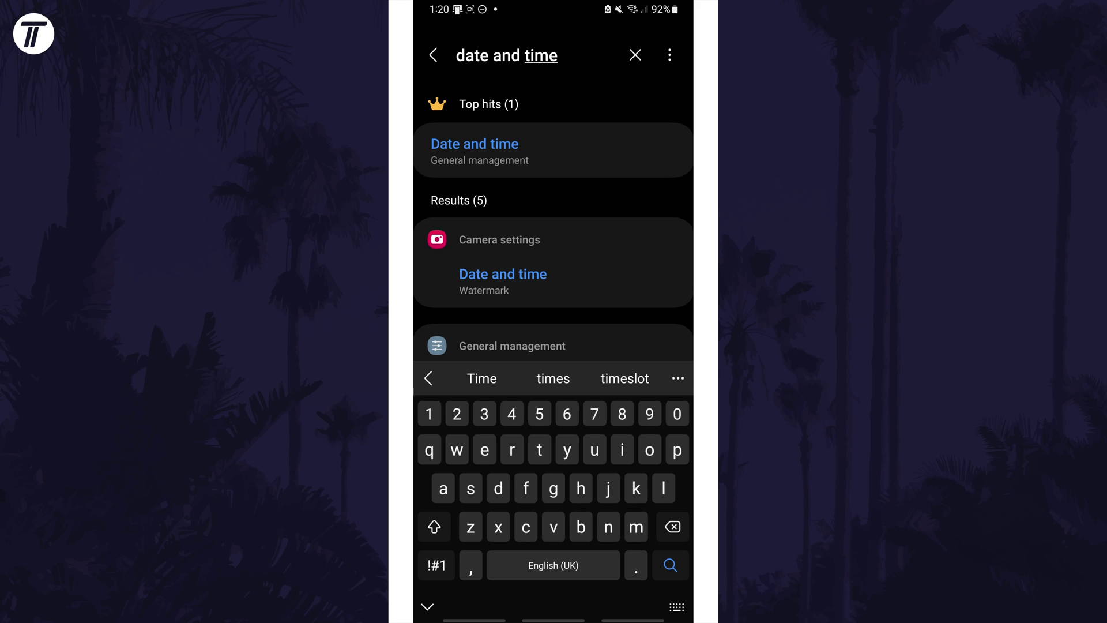
pyautogui.click(552, 151)
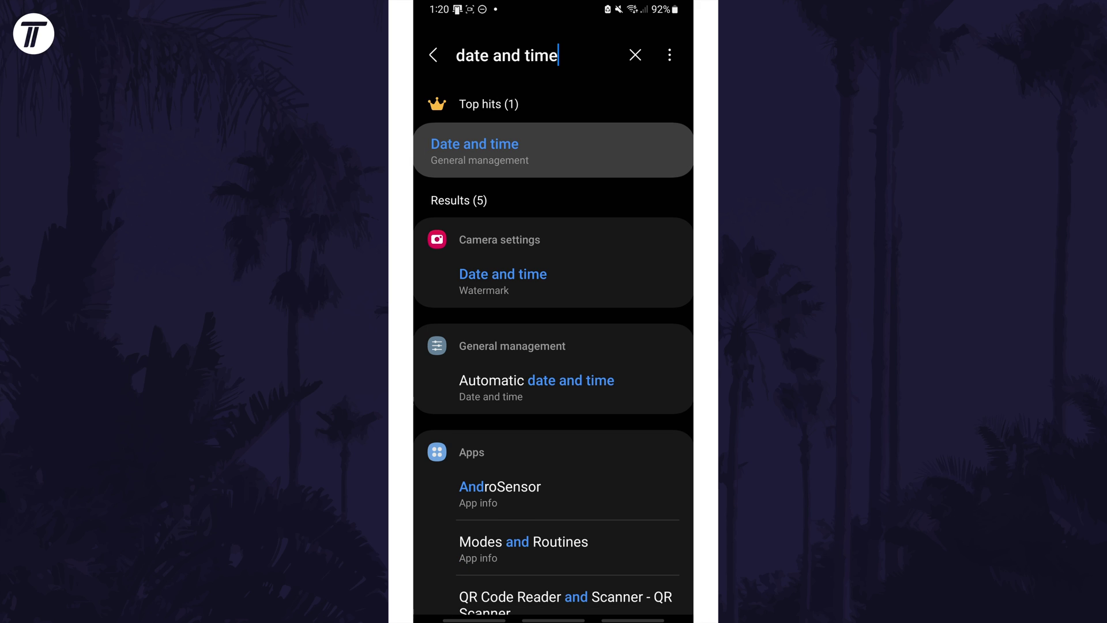
# Switch off Automatic date and time on the Date and time page
pyautogui.click(553, 313)
pyautogui.click(553, 314)
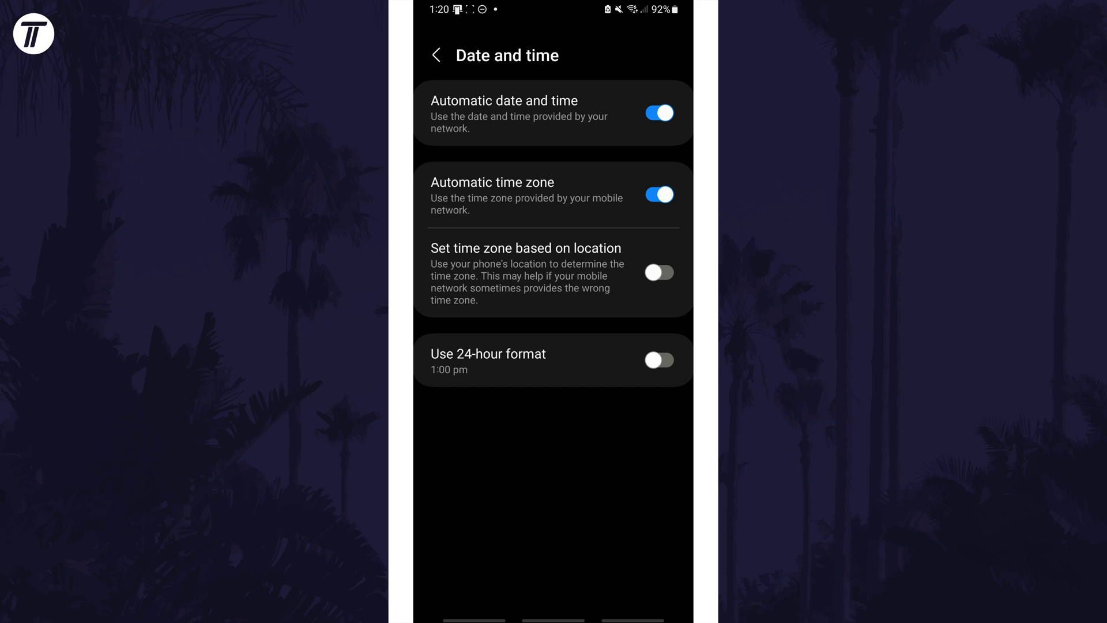
pyautogui.click(659, 113)
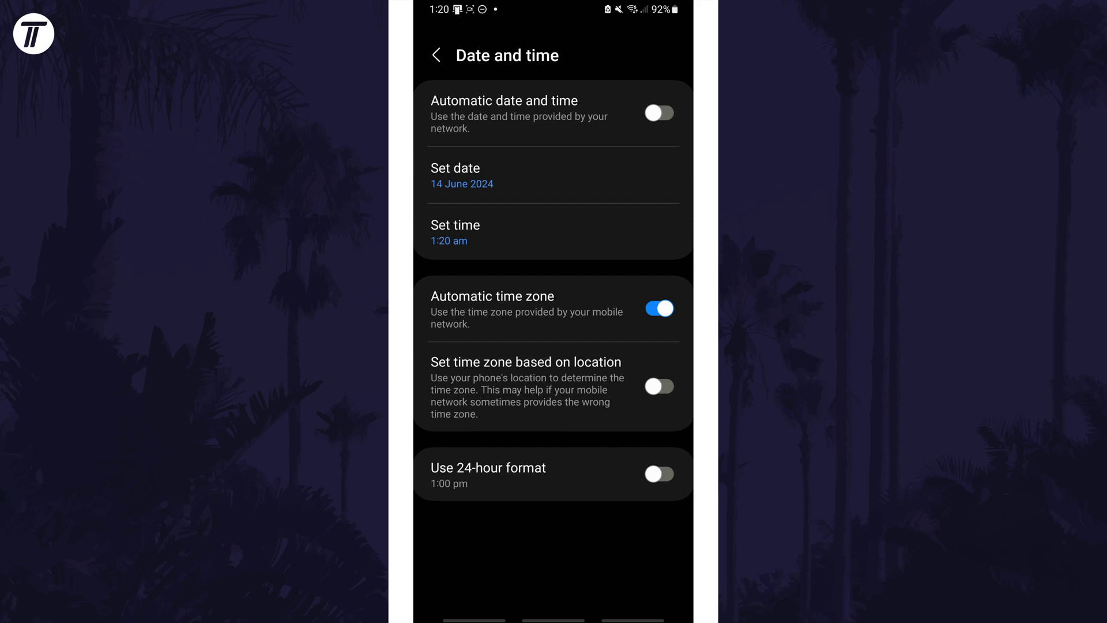
# Set the phone's date to 21 October 2015
pyautogui.click(553, 174)
pyautogui.click(553, 341)
pyautogui.moveTo(620, 432); pyautogui.dragTo(620, 502)
pyautogui.moveTo(545, 431); pyautogui.dragTo(545, 501)
pyautogui.moveTo(474, 431); pyautogui.dragTo(474, 502)
pyautogui.click(613, 572)
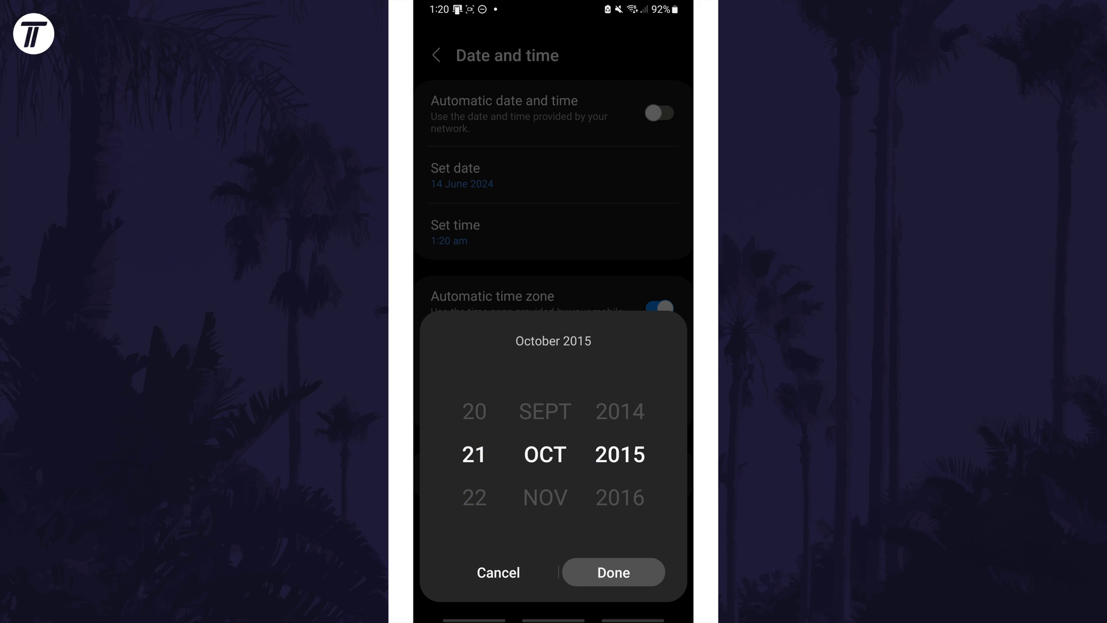
# Set the phone's time to 4:29 pm
pyautogui.click(554, 231)
pyautogui.moveTo(560, 502); pyautogui.dragTo(561, 458)
pyautogui.click(613, 573)
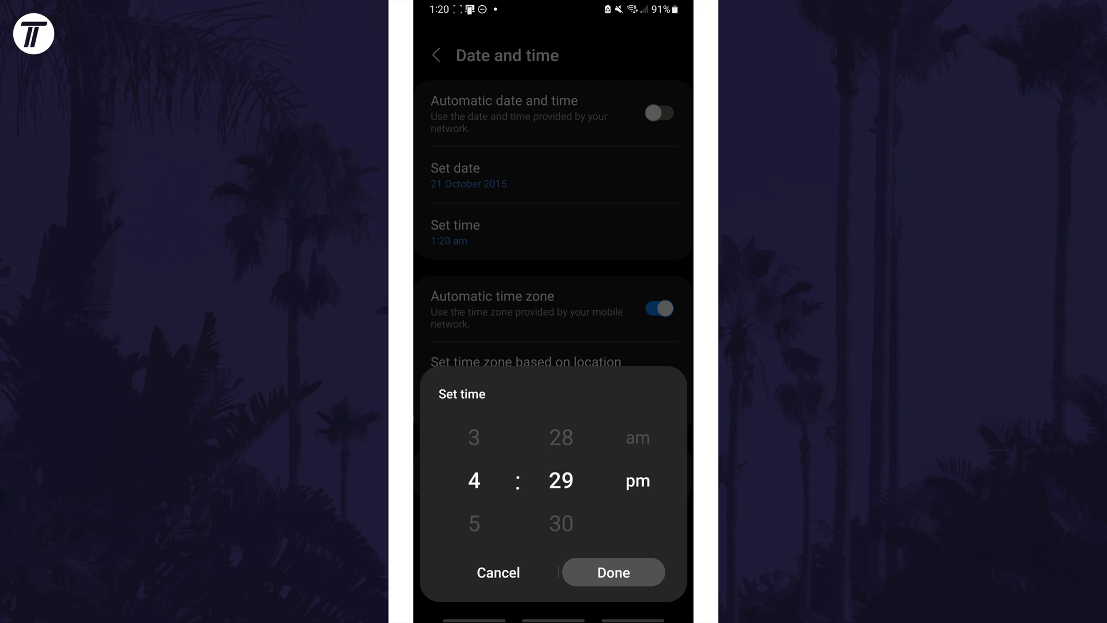